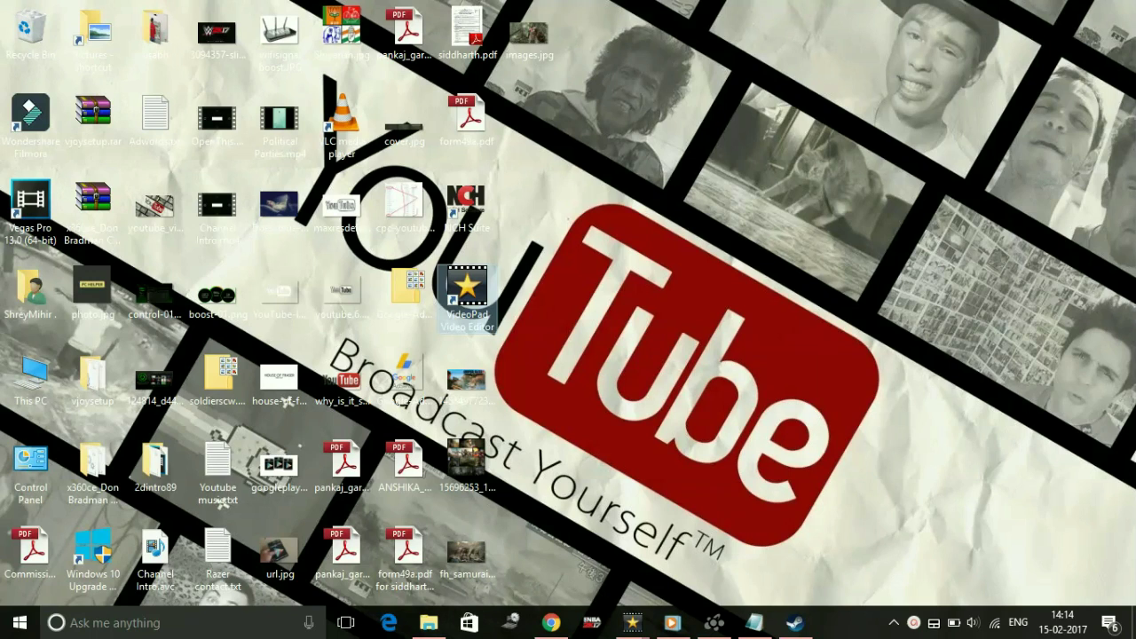
# Switch to Decompression Failed.txt in Notepad and highlight its title parts and the "Work Arounds-" heading
pyautogui.click(754, 622)
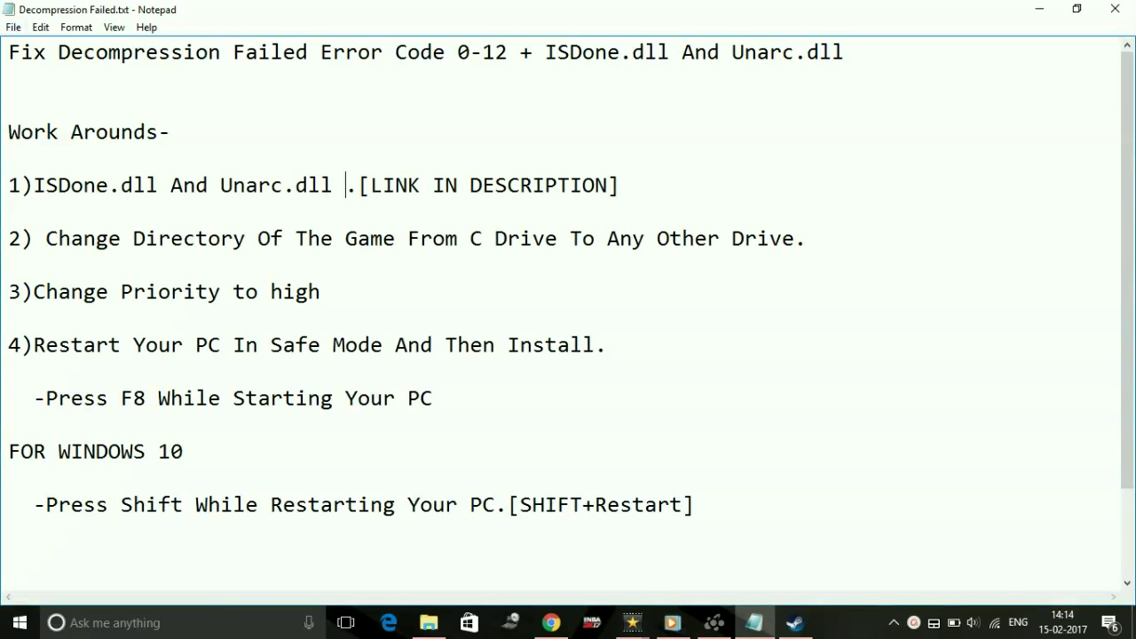
pyautogui.moveTo(9, 51); pyautogui.dragTo(520, 52)
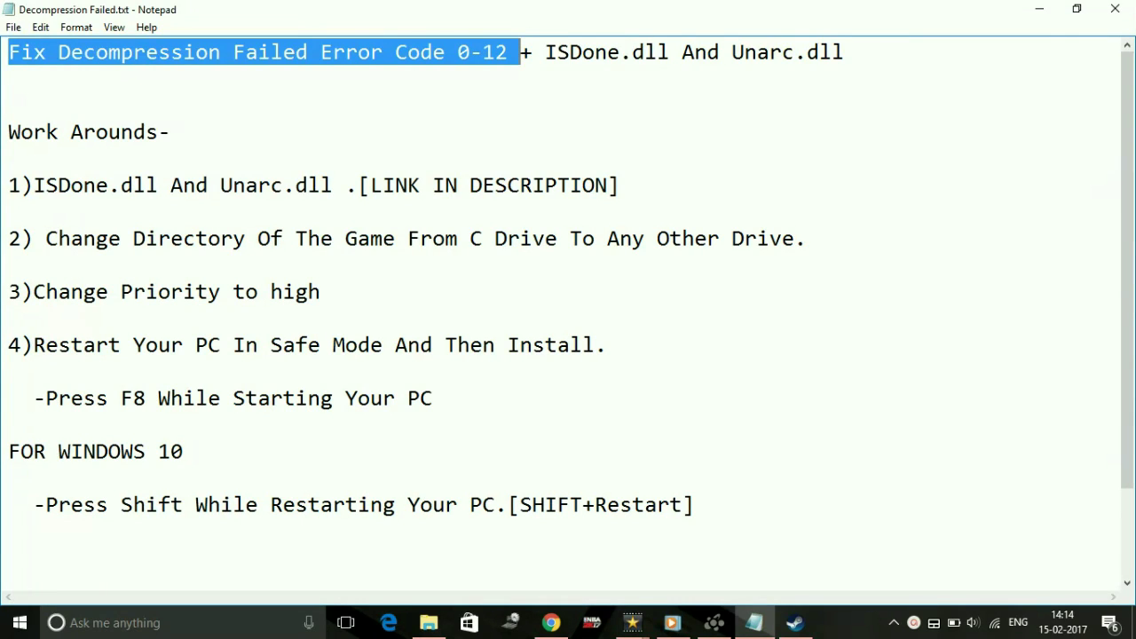
pyautogui.moveTo(545, 51); pyautogui.dragTo(844, 51)
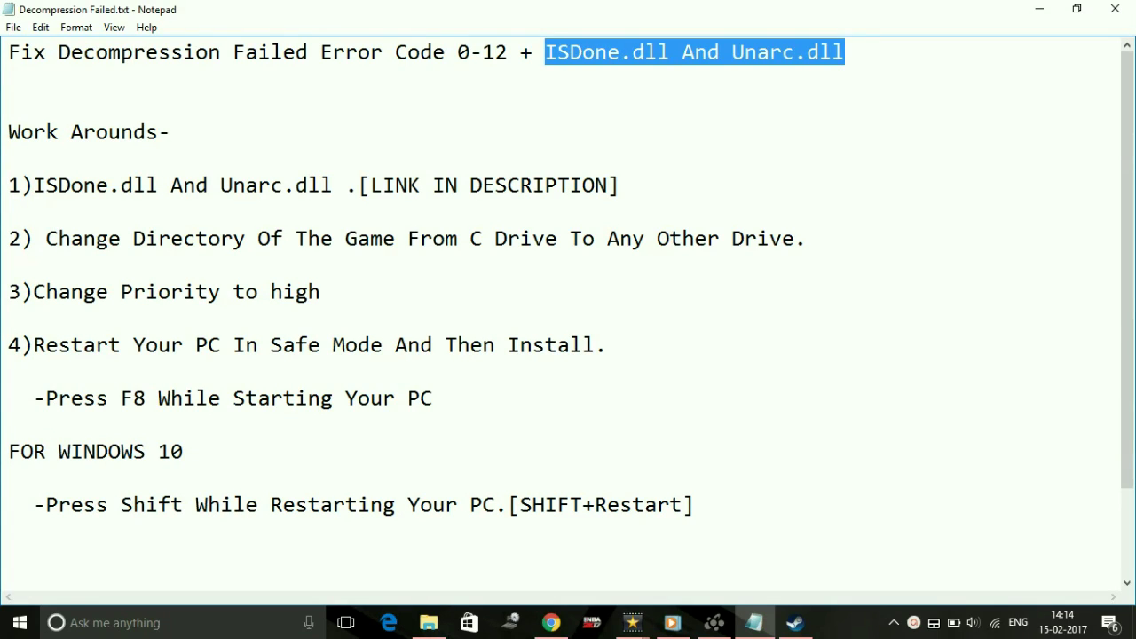
pyautogui.moveTo(9, 132); pyautogui.dragTo(173, 153)
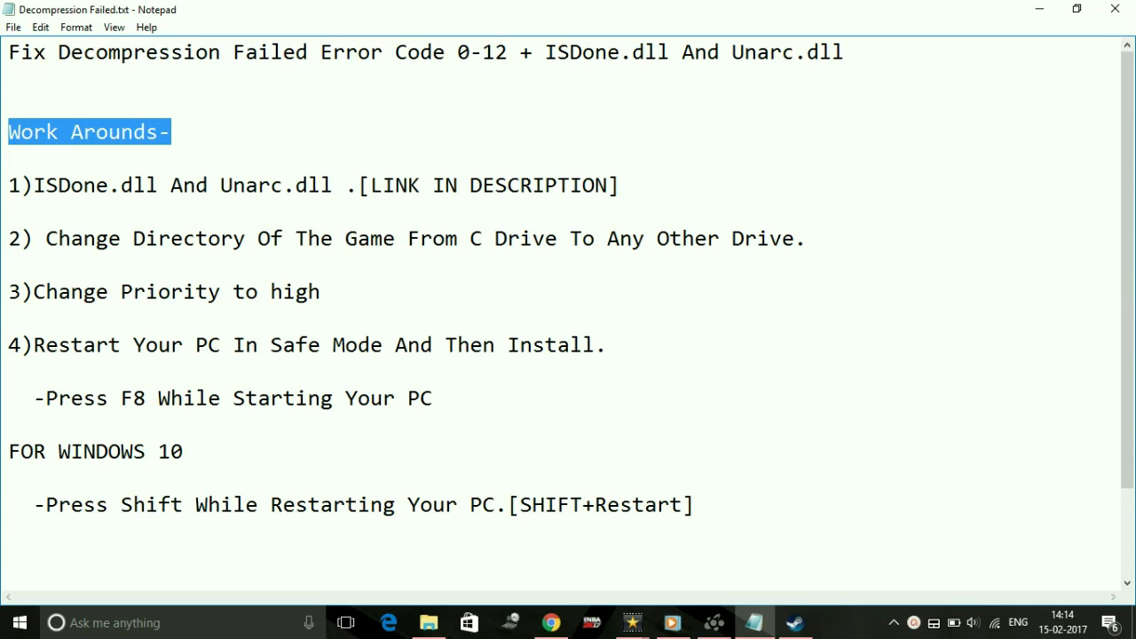
# Highlight the first workaround on ISDone.dll and Unarc.dll with its link note, and the second on changing the game's directory
pyautogui.click(9, 158)
pyautogui.moveTo(9, 184); pyautogui.dragTo(345, 185)
pyautogui.click(345, 184)
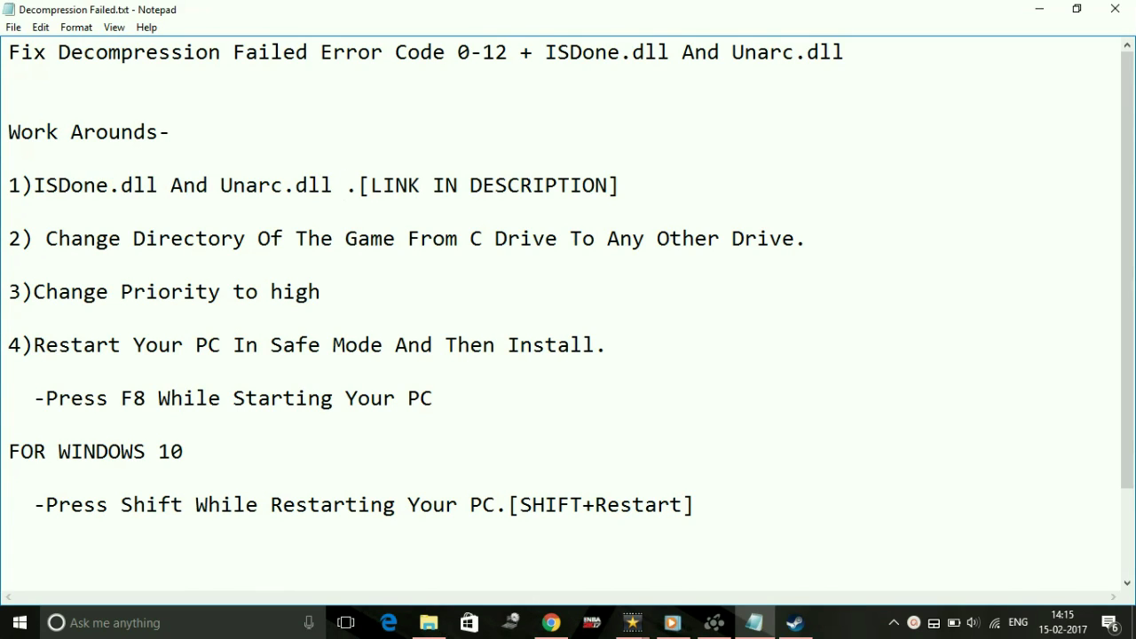
pyautogui.moveTo(359, 185); pyautogui.dragTo(633, 185)
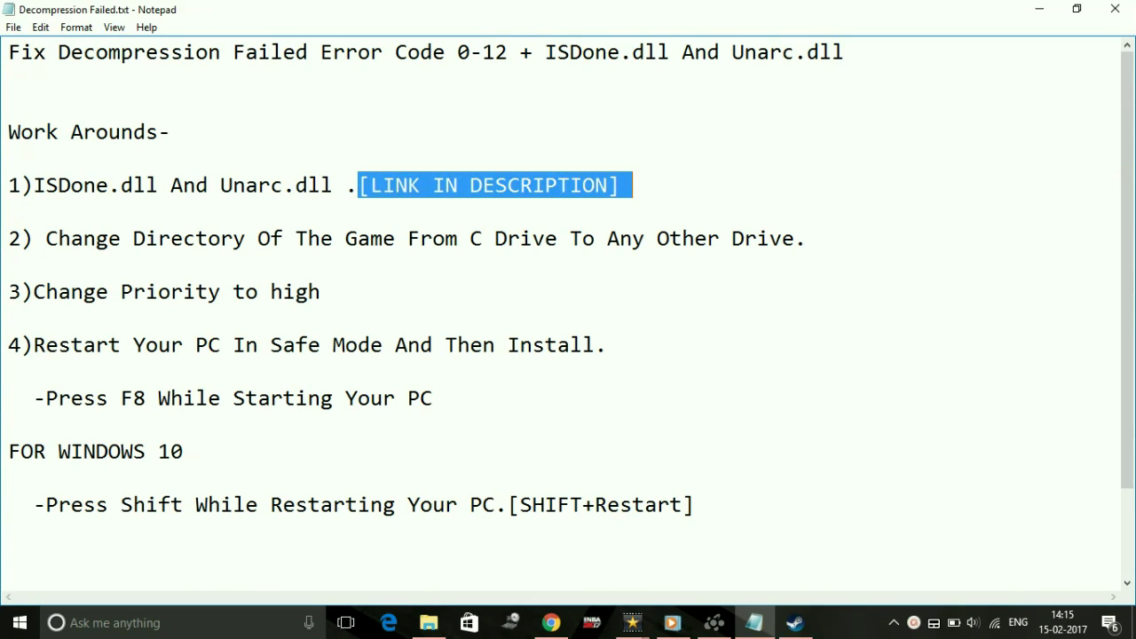
pyautogui.click(634, 185)
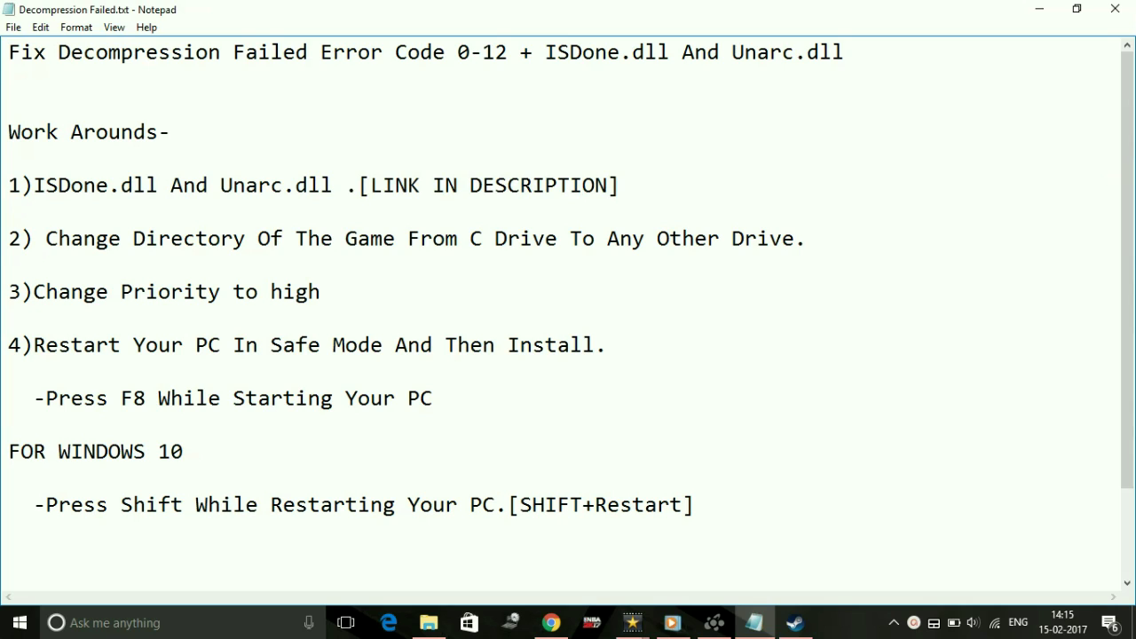
pyautogui.moveTo(8, 184); pyautogui.dragTo(631, 185)
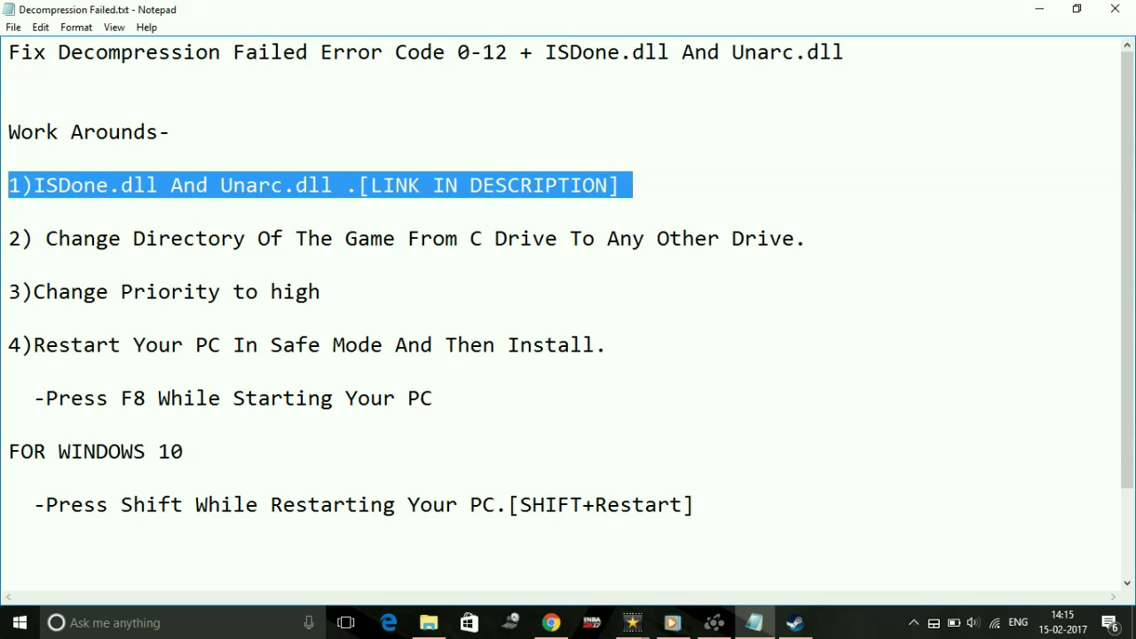
pyautogui.click(9, 212)
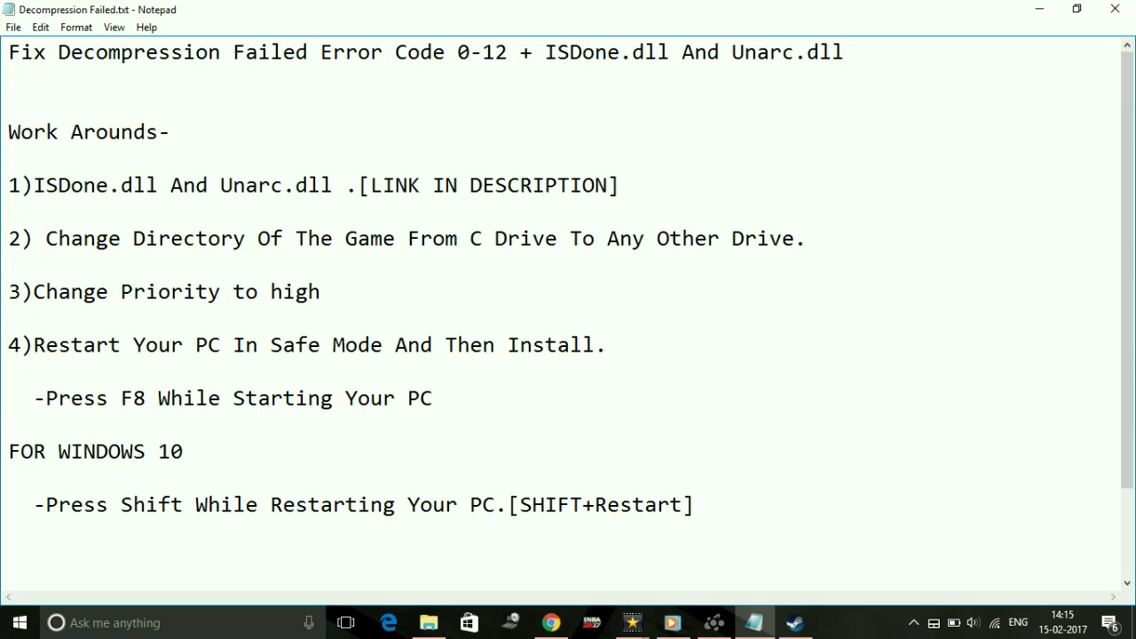
pyautogui.click(9, 158)
pyautogui.moveTo(9, 184); pyautogui.dragTo(632, 185)
pyautogui.click(633, 185)
pyautogui.moveTo(8, 237); pyautogui.dragTo(8, 265)
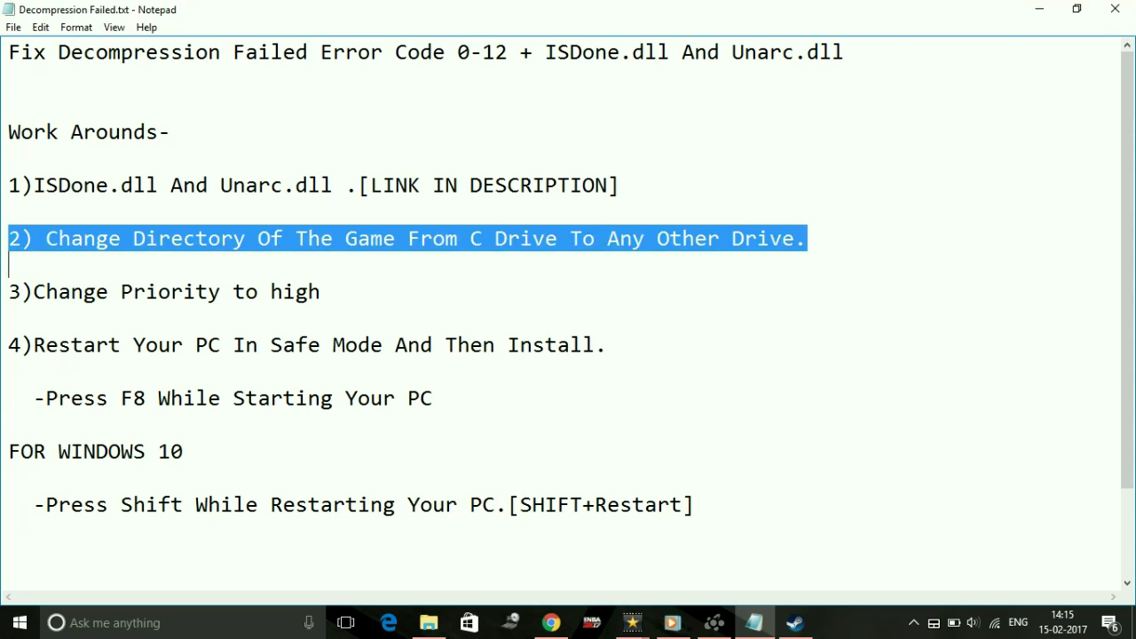
pyautogui.click(296, 291)
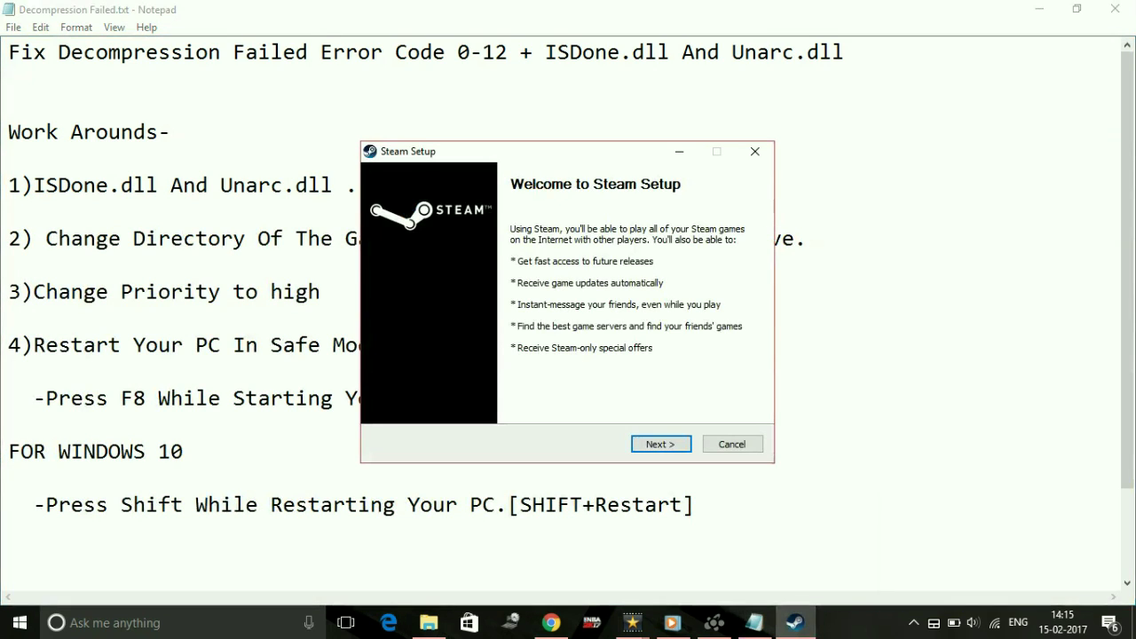
# Accept the license agreement in Steam Setup and proceed to the install location page
pyautogui.press('Return')
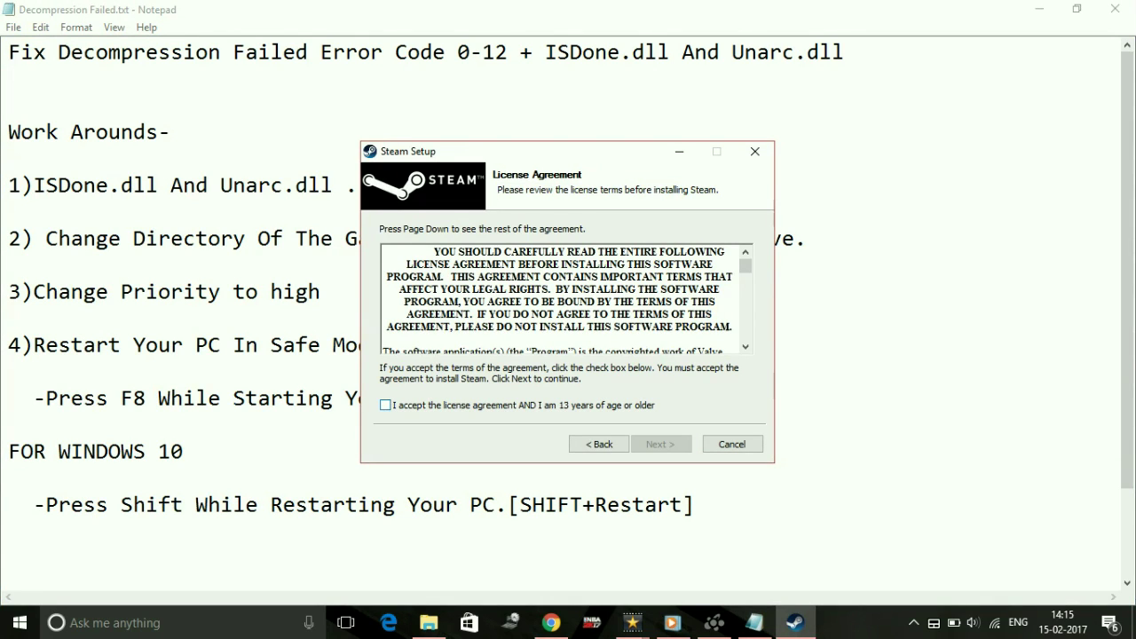
pyautogui.click(385, 406)
pyautogui.click(661, 443)
pyautogui.press('Return')
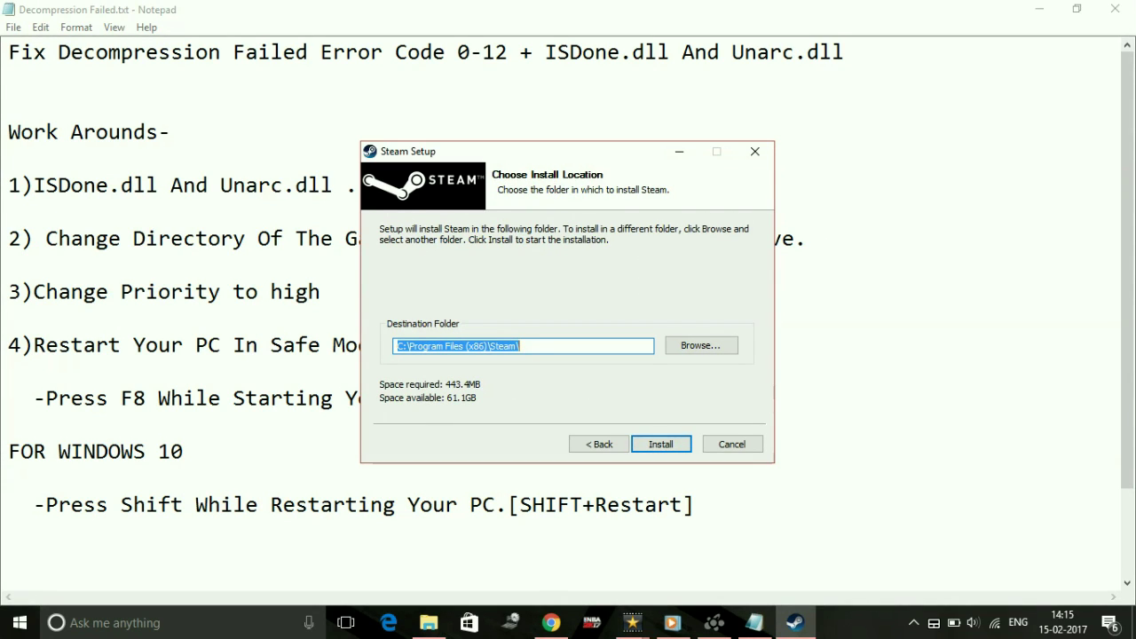
# Set the Steam destination folder to Local Disk (D:) and minimize the installer
pyautogui.click(701, 345)
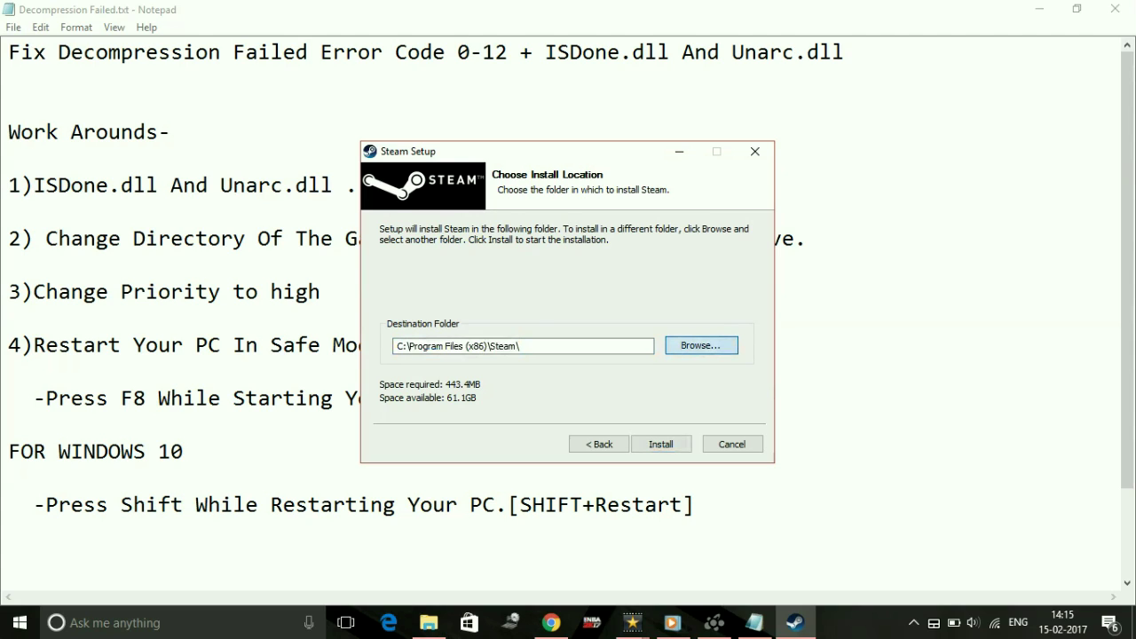
pyautogui.moveTo(680, 265); pyautogui.dragTo(680, 352)
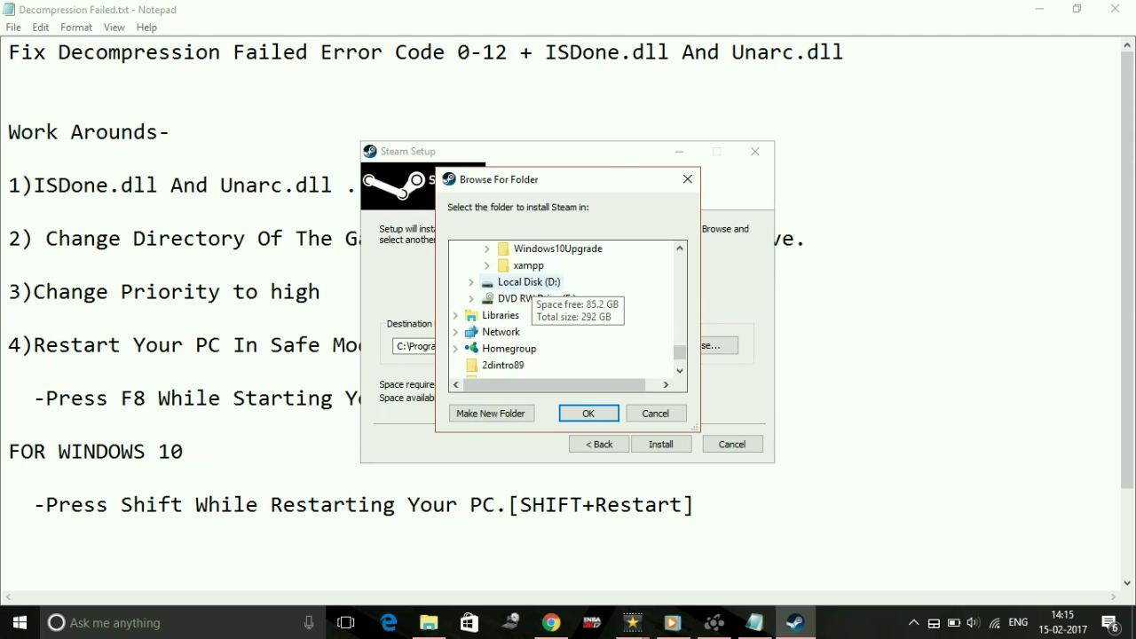
pyautogui.click(528, 281)
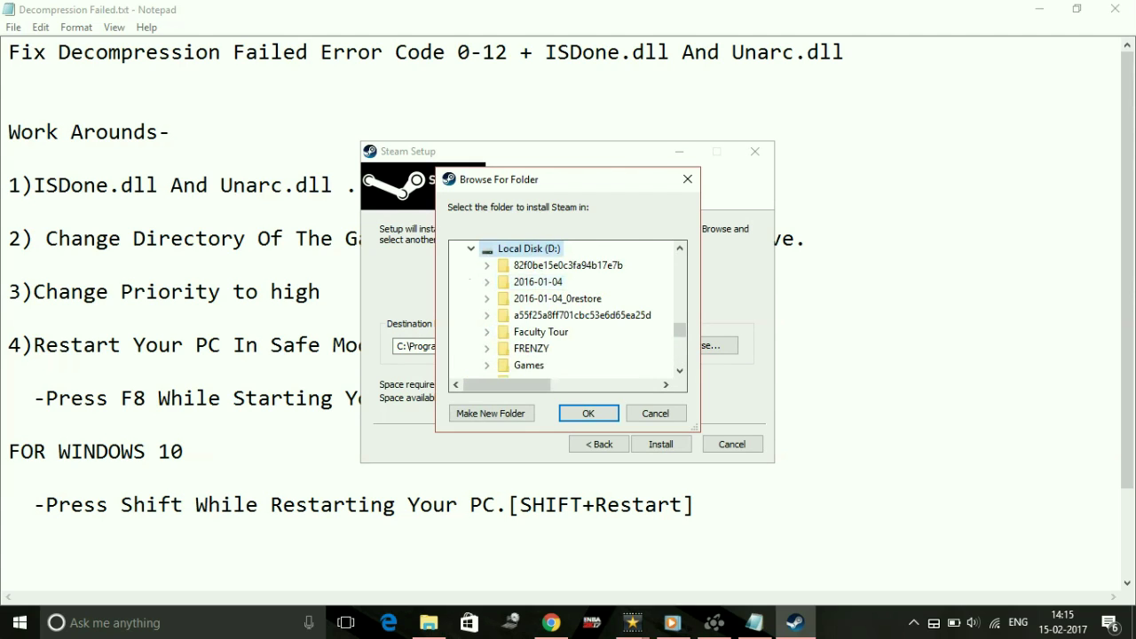
pyautogui.click(589, 414)
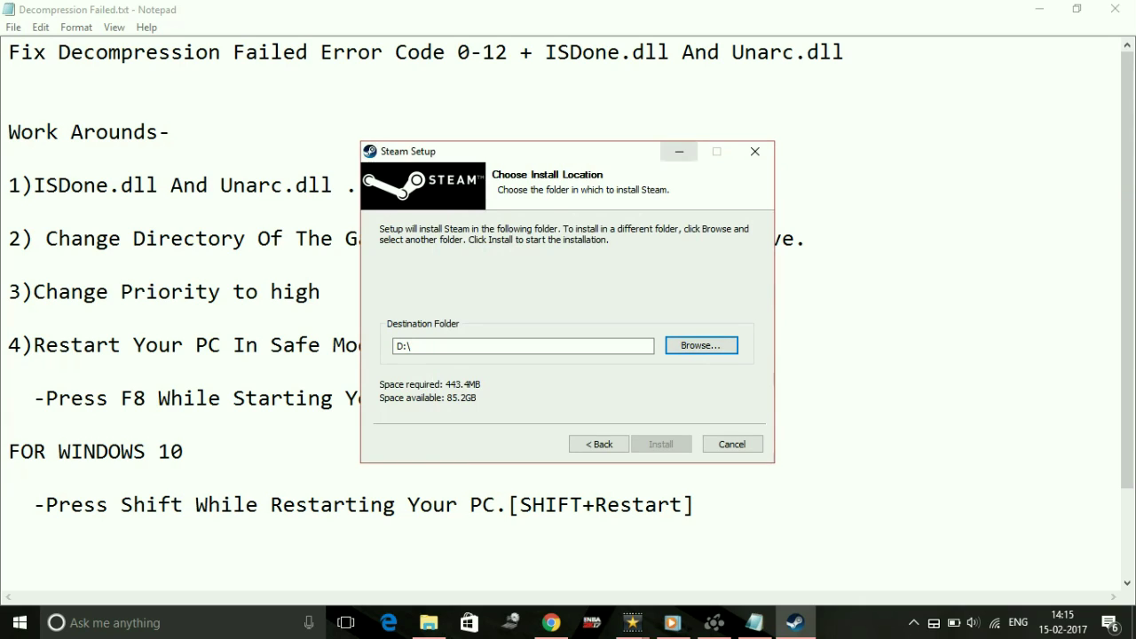
pyautogui.click(679, 152)
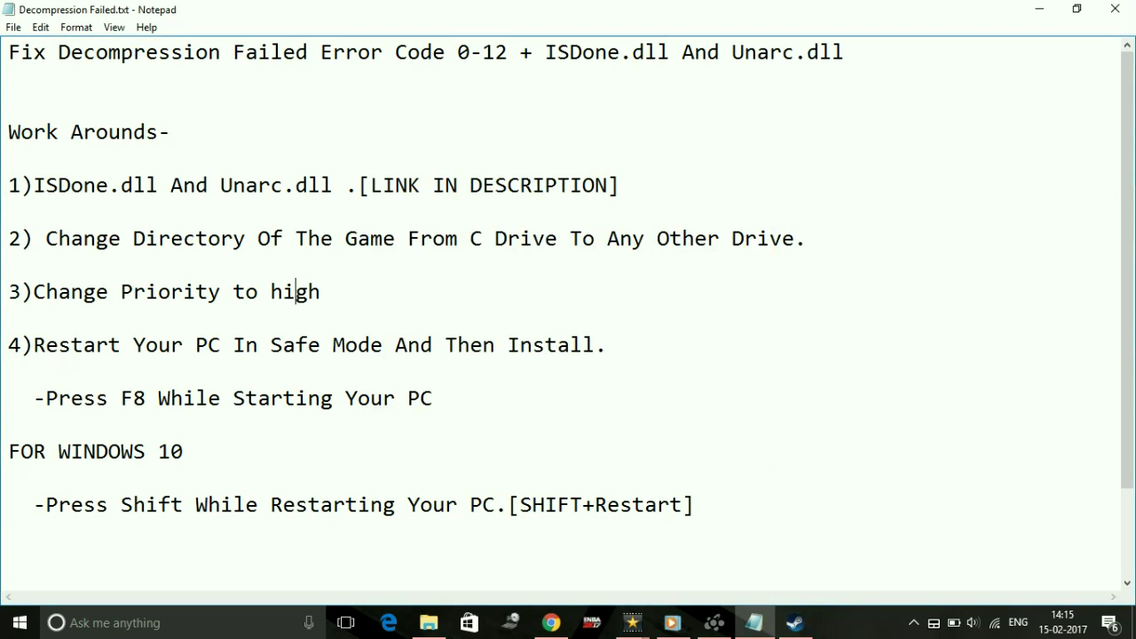
# Highlight the third workaround, "Change Priority to high", and briefly bring up the Steam Setup window
pyautogui.press('Home')
pyautogui.press('Up')
pyautogui.press('Down')
pyautogui.hotkey('shift', 'End')
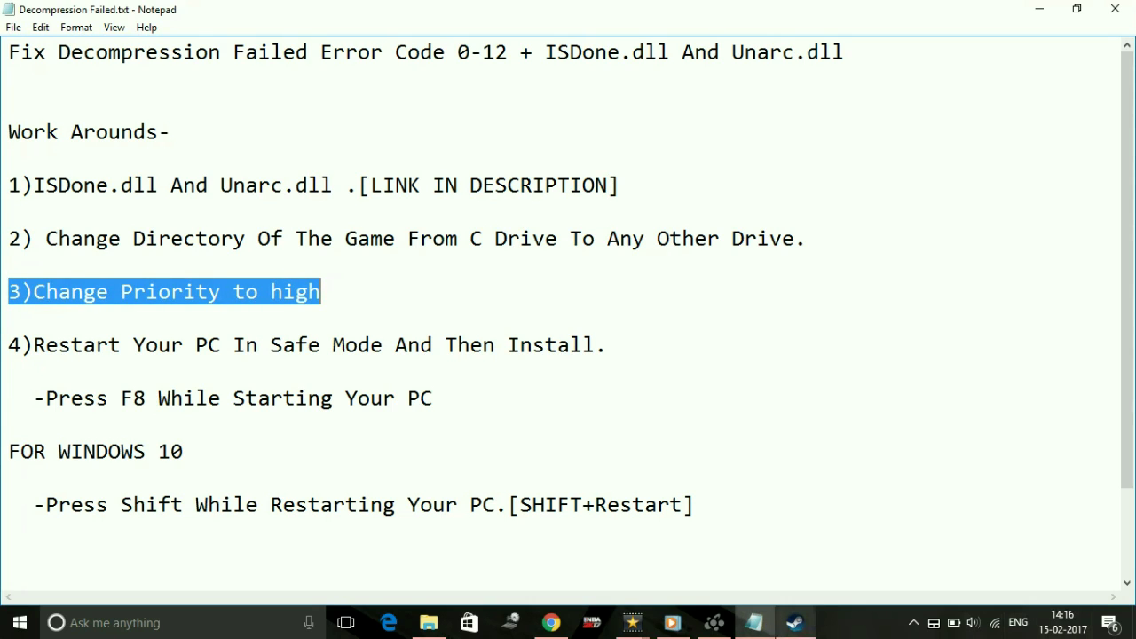
pyautogui.click(795, 622)
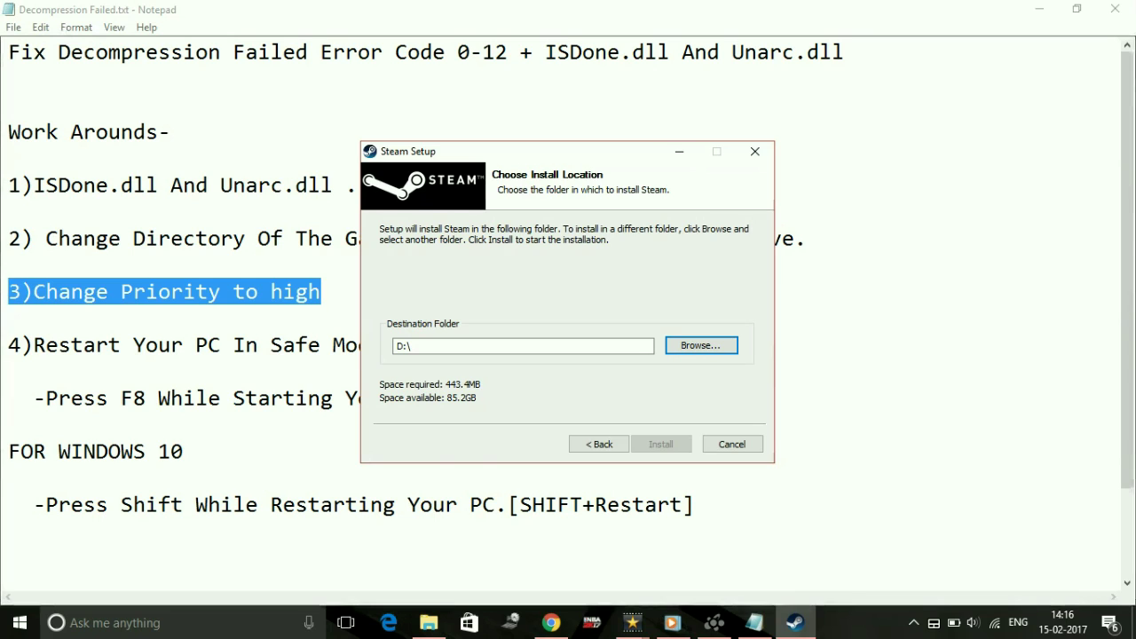
pyautogui.click(679, 151)
# Open Task Manager and go to the process details of the Steam (32 bit) installer
pyautogui.rightClick(852, 623)
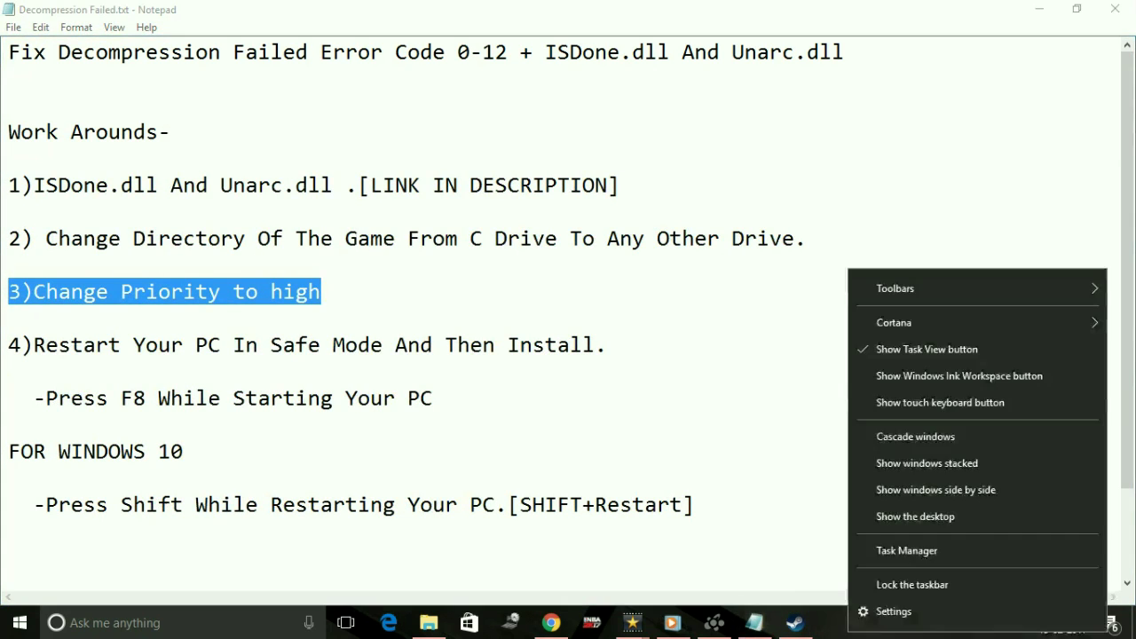
pyautogui.click(914, 550)
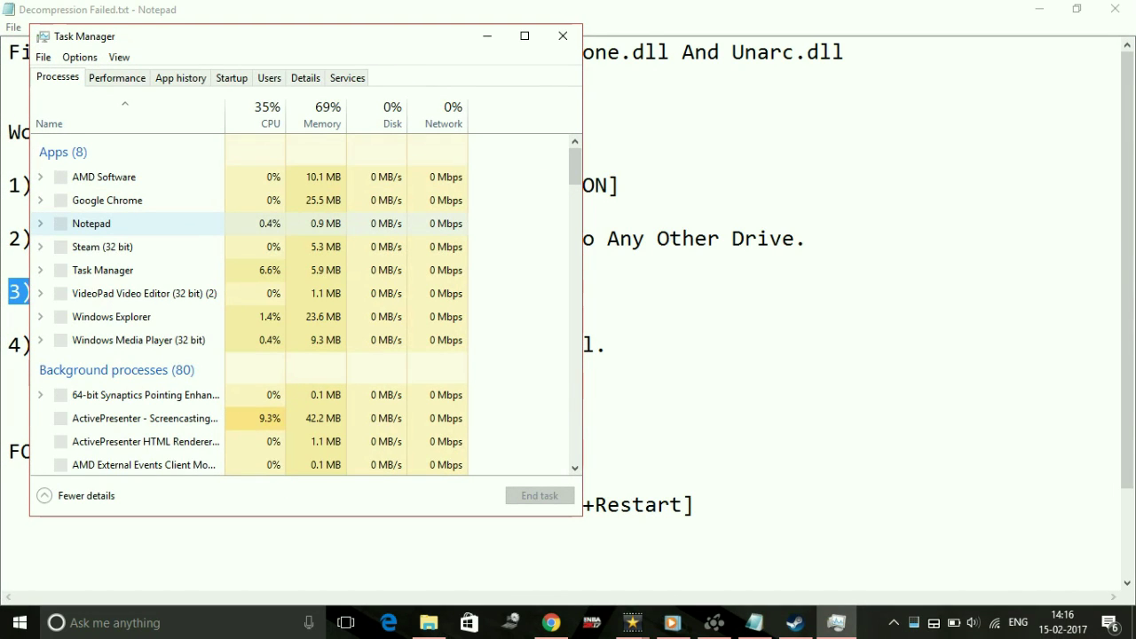
pyautogui.click(103, 270)
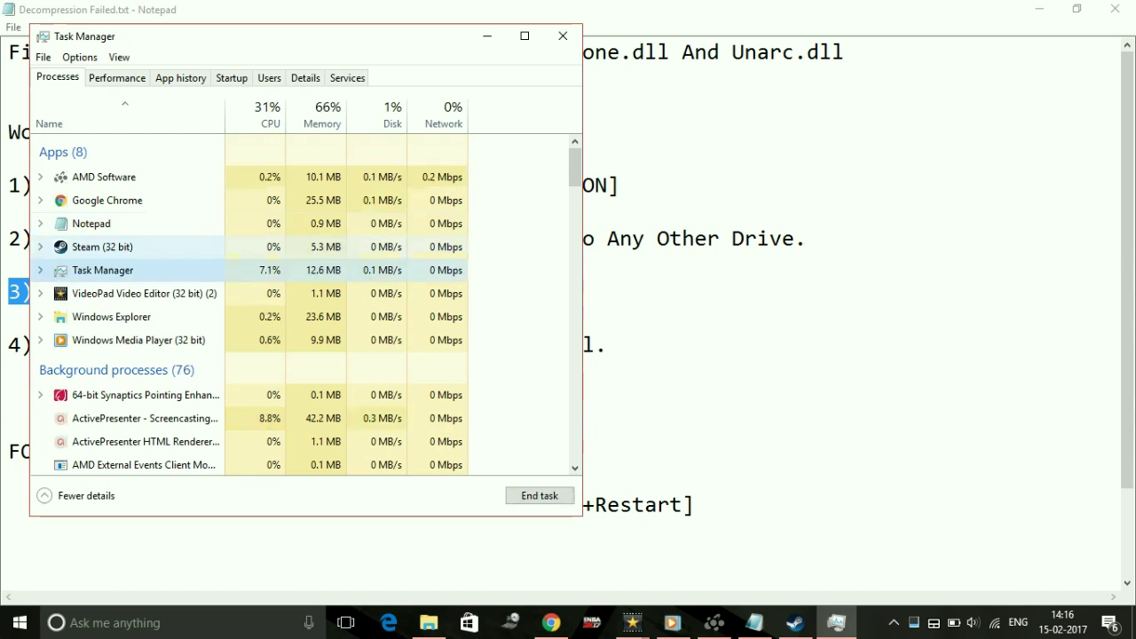
pyautogui.click(36, 253)
pyautogui.rightClick(36, 255)
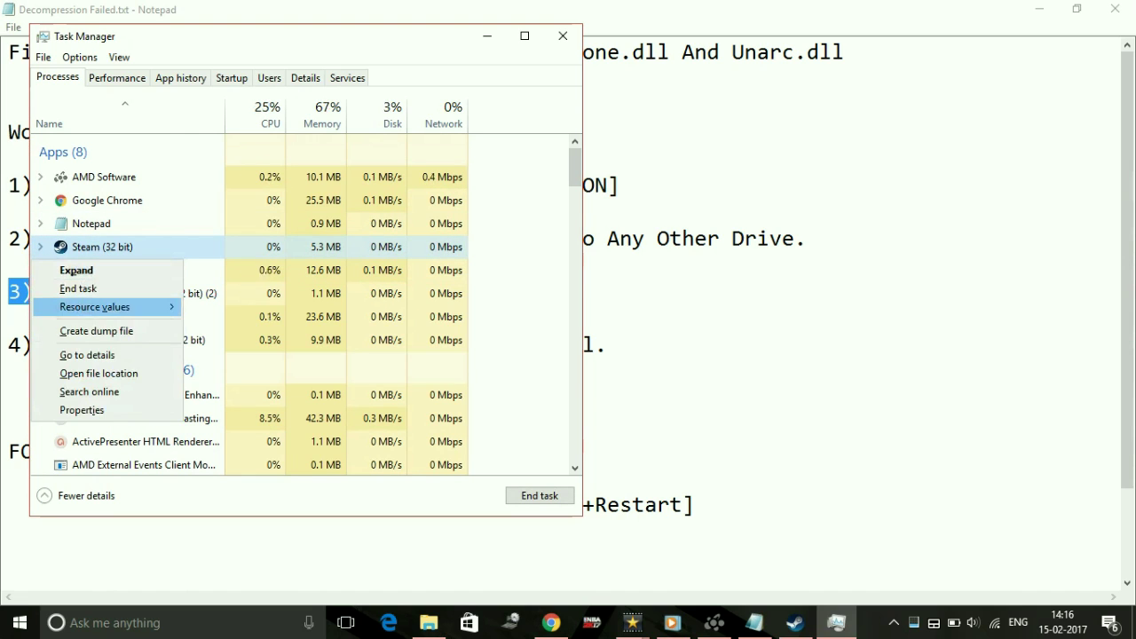
pyautogui.click(87, 354)
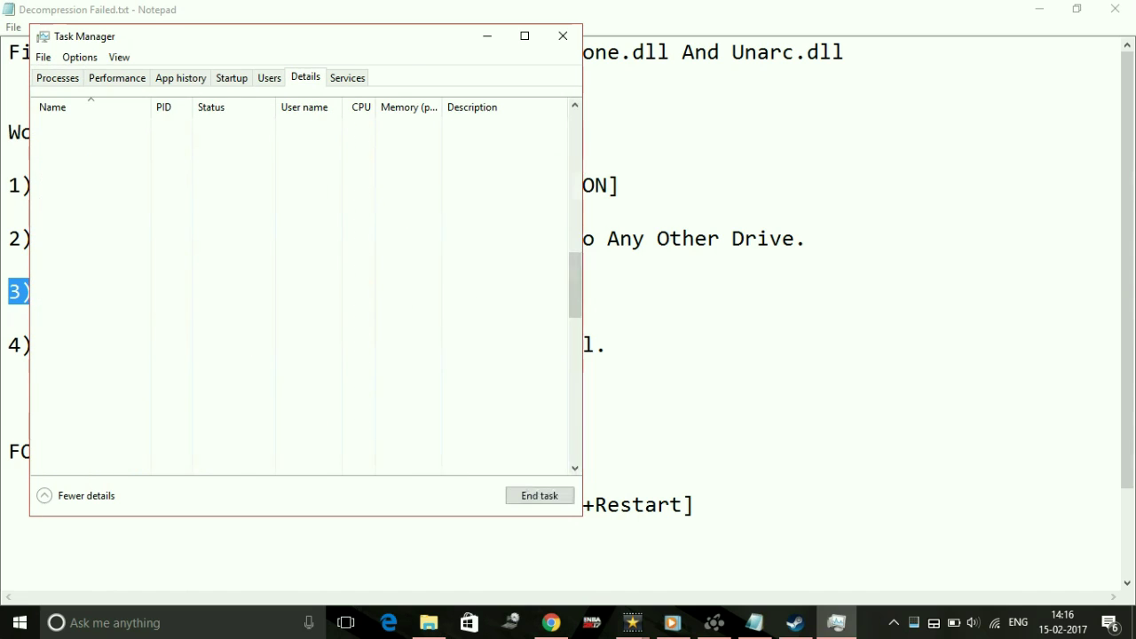
# Set the priority of SteamSetup.exe to High, confirm the change and close Task Manager
pyautogui.rightClick(81, 456)
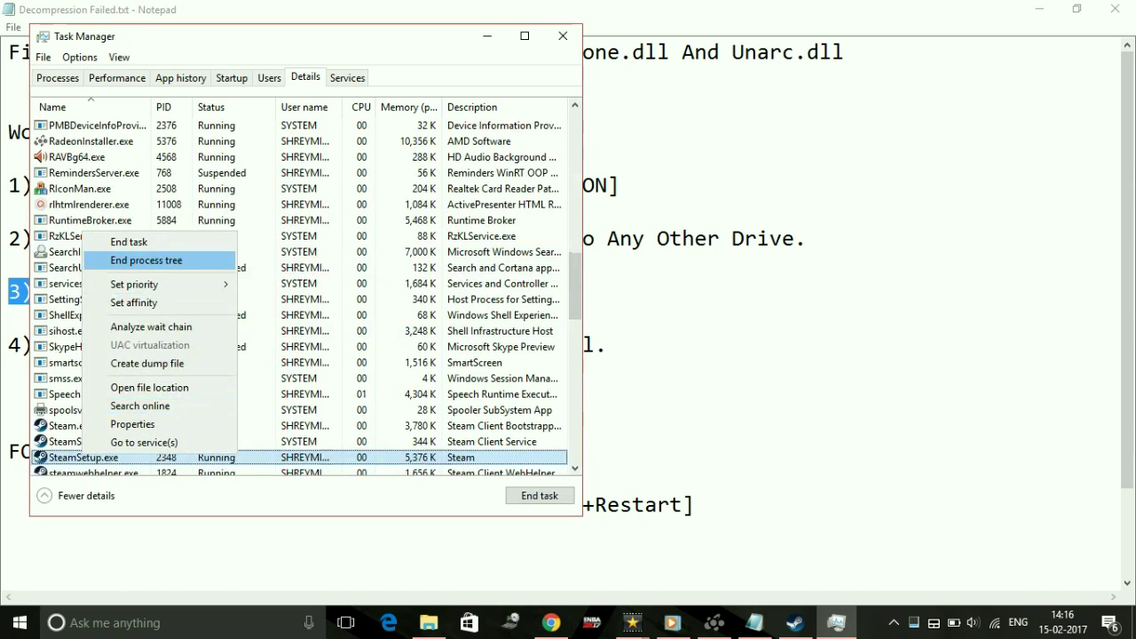
pyautogui.moveTo(159, 284)
pyautogui.click(272, 303)
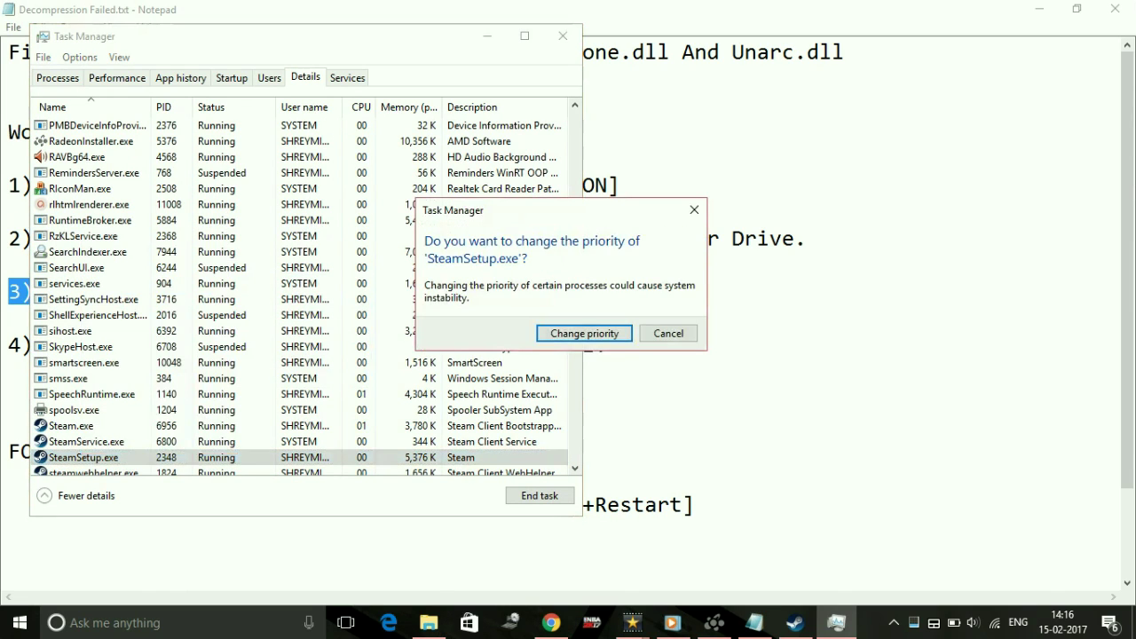
pyautogui.click(568, 333)
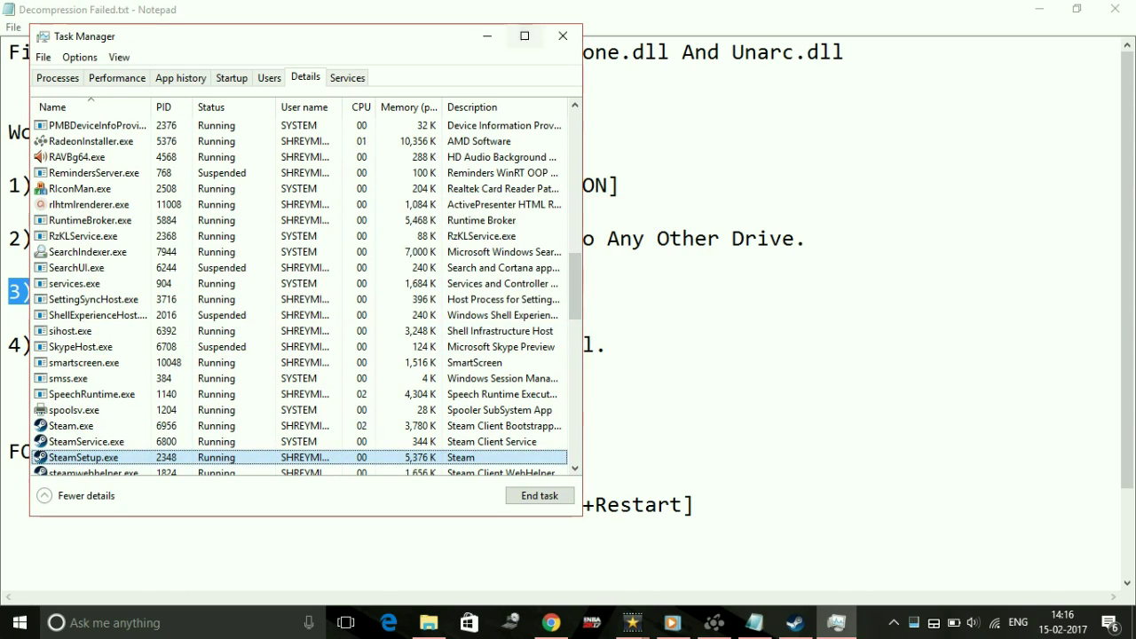
pyautogui.click(562, 35)
# Highlight the fourth workaround in the notes, "Restart Your PC In Safe Mode And Then Install.", and the title line
pyautogui.click(358, 184)
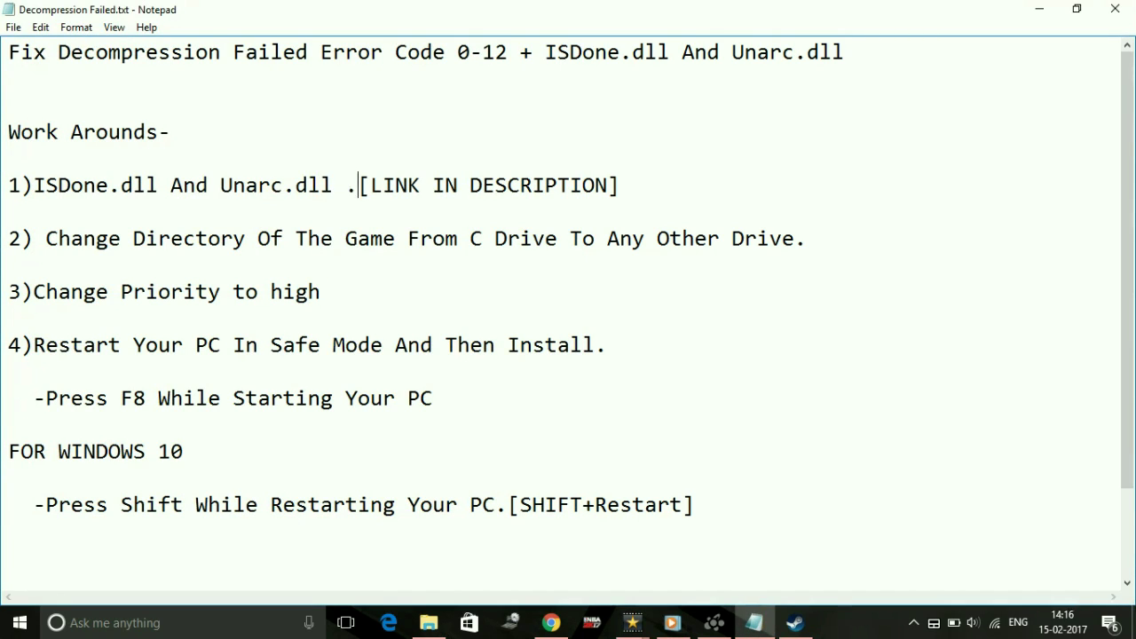
pyautogui.moveTo(8, 342); pyautogui.dragTo(607, 345)
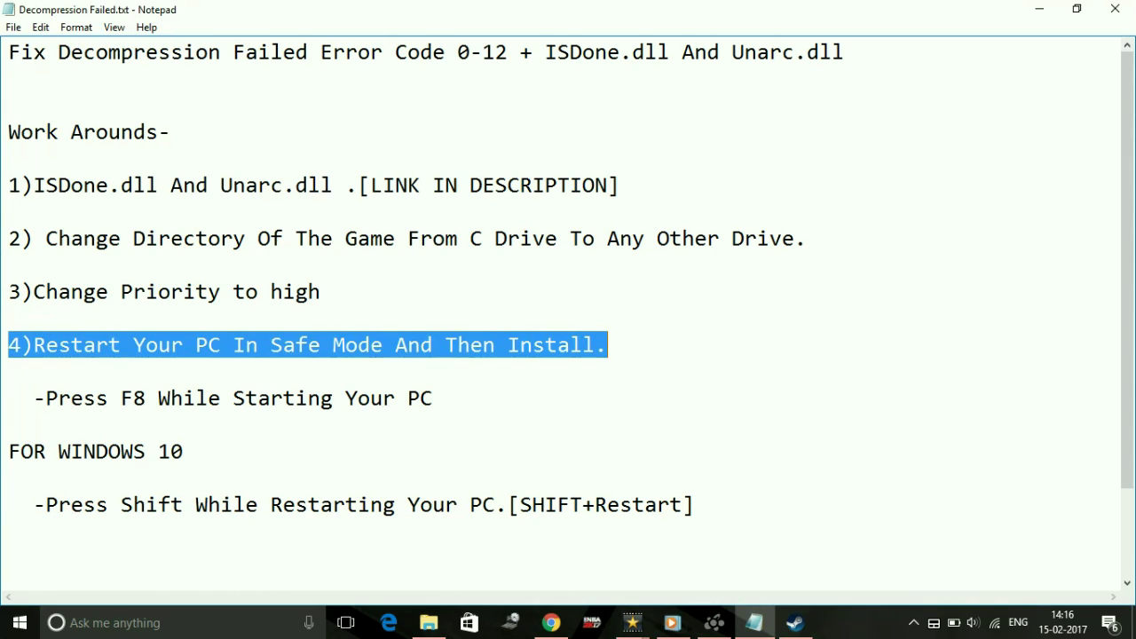
pyautogui.moveTo(9, 52); pyautogui.dragTo(844, 52)
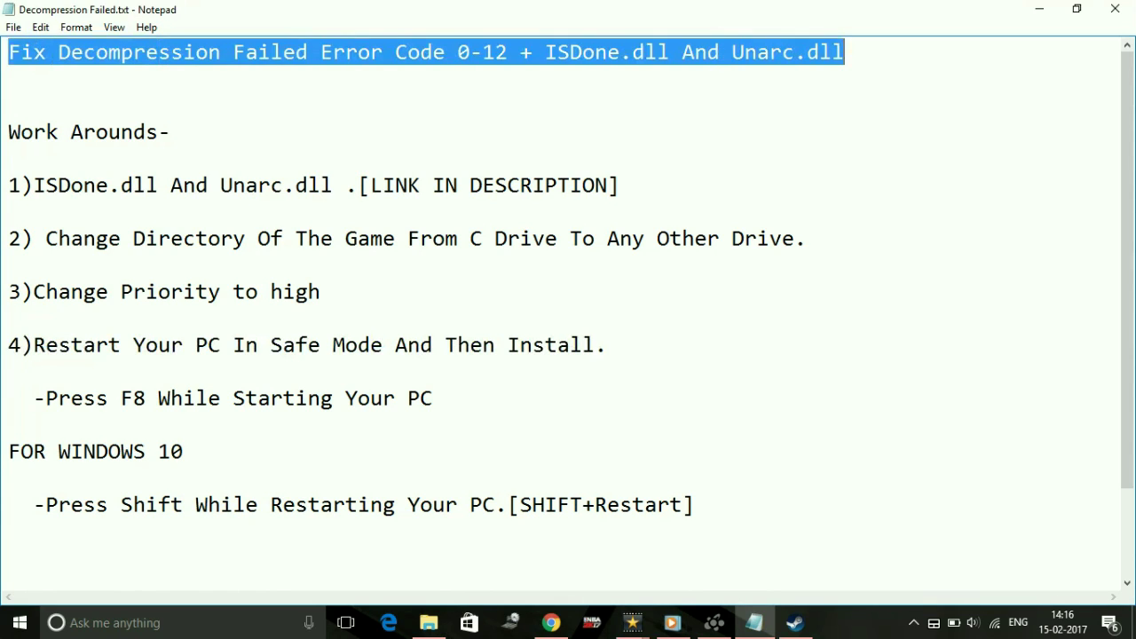
pyautogui.click(321, 292)
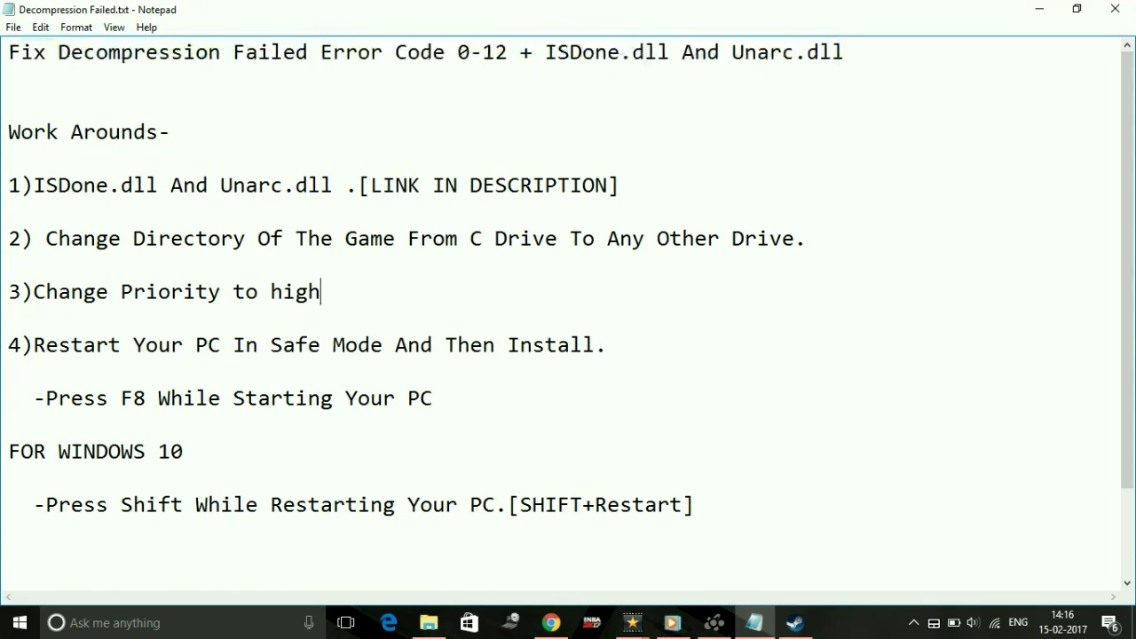
pyautogui.moveTo(20, 344); pyautogui.dragTo(607, 344)
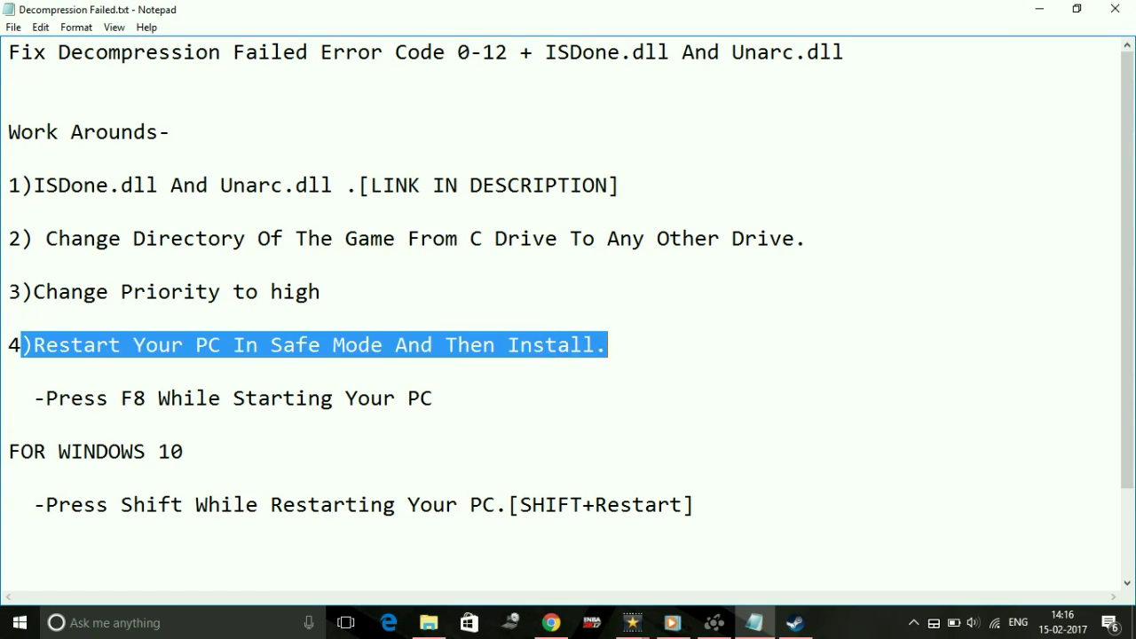
# Go through the safe mode instructions, covering F8 at startup and highlighting the SHIFT+Restart line for Windows 10
pyautogui.click(9, 478)
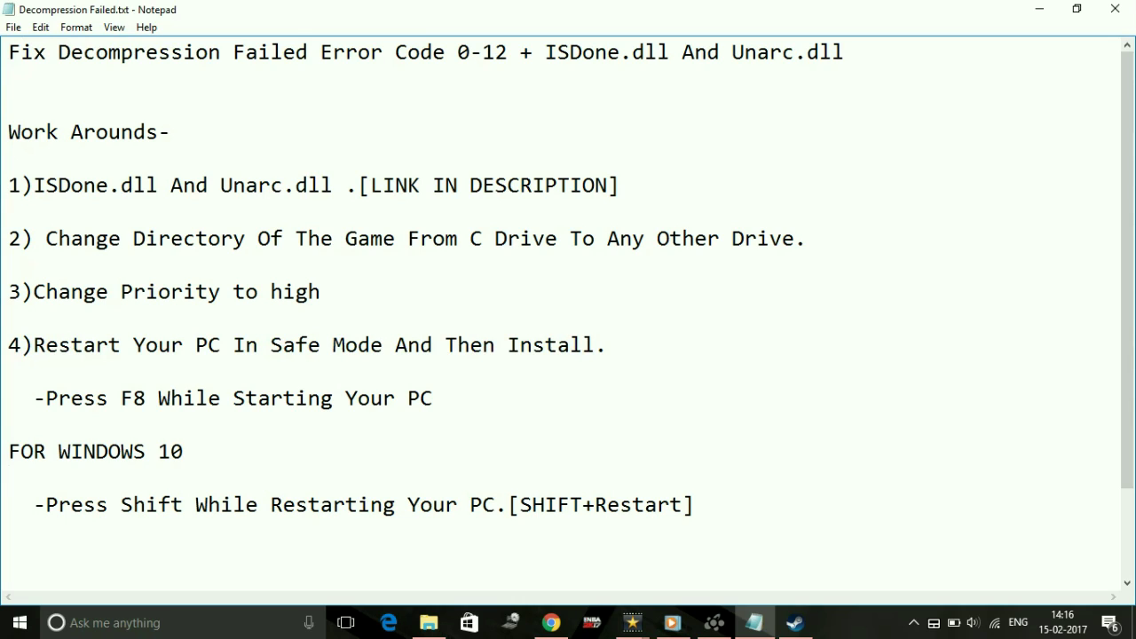
pyautogui.click(21, 397)
pyautogui.moveTo(21, 398); pyautogui.dragTo(9, 371)
pyautogui.click(9, 371)
pyautogui.moveTo(9, 451); pyautogui.dragTo(582, 505)
pyautogui.click(582, 505)
pyautogui.moveTo(9, 504); pyautogui.dragTo(9, 532)
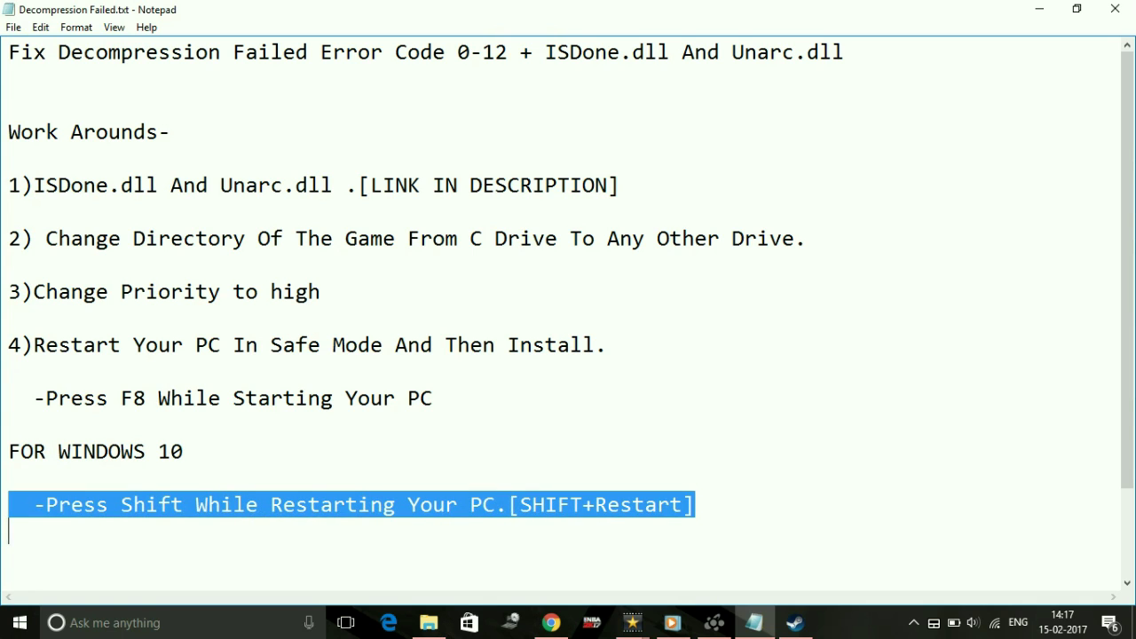
# Show the Windows power options that include Restart, dismiss them and view the closing lines of the notes
pyautogui.click(19, 623)
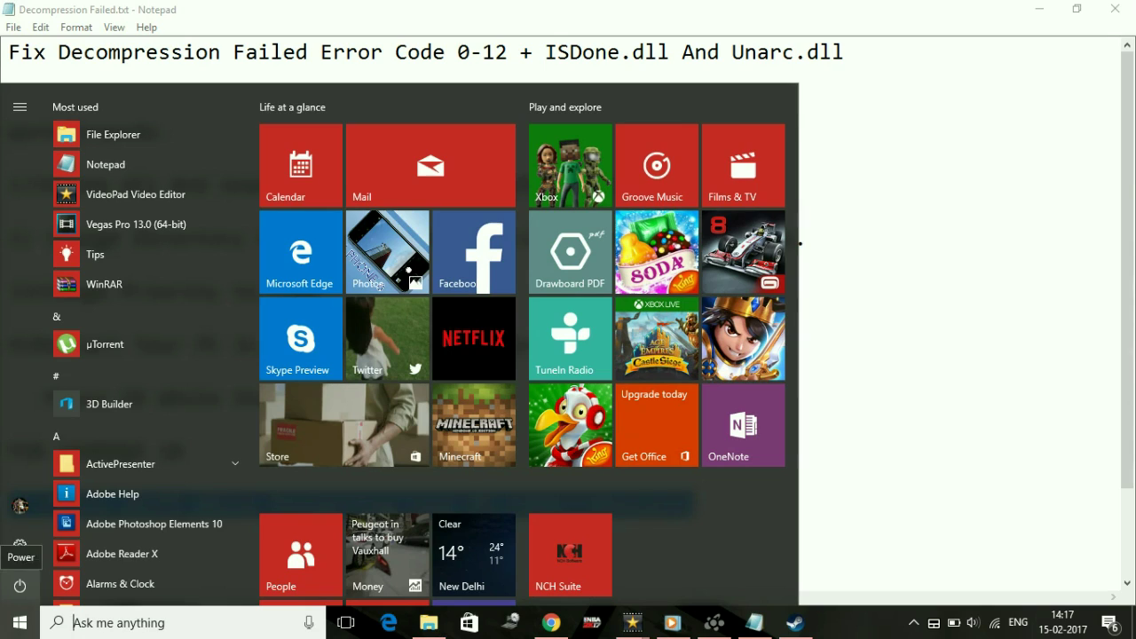
pyautogui.click(20, 586)
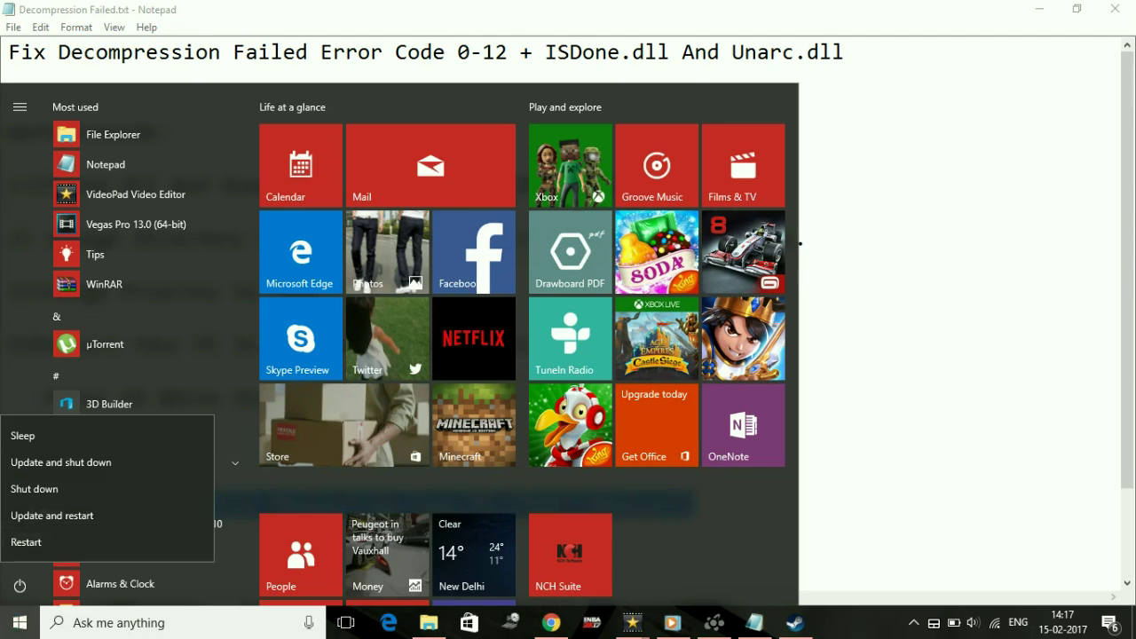
pyautogui.click(896, 264)
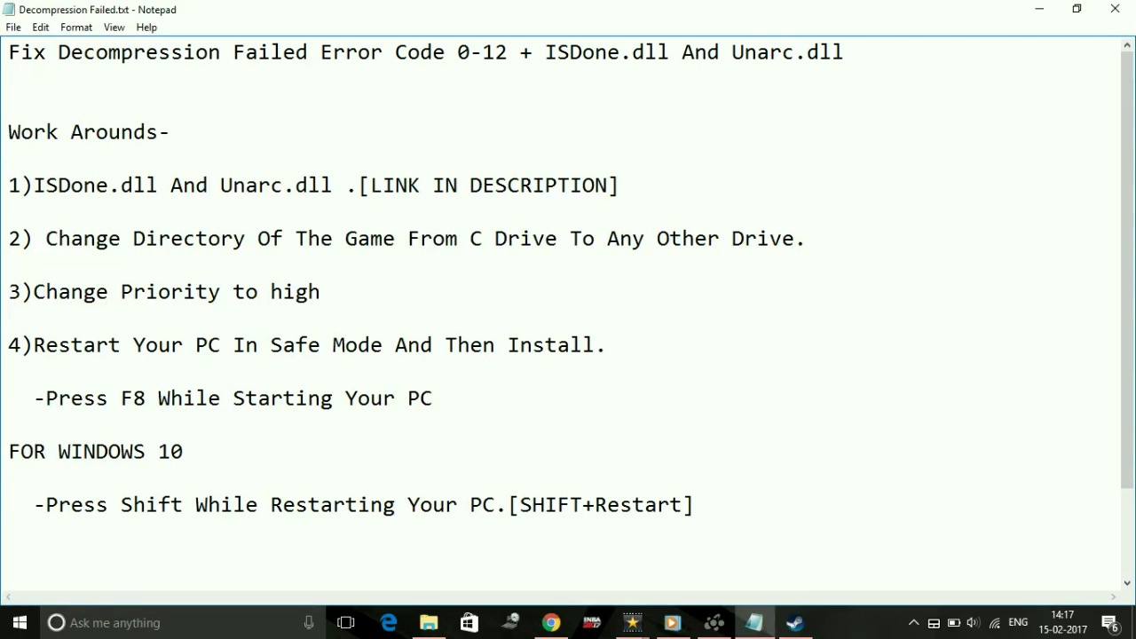
pyautogui.scroll(-2, 561, 315)
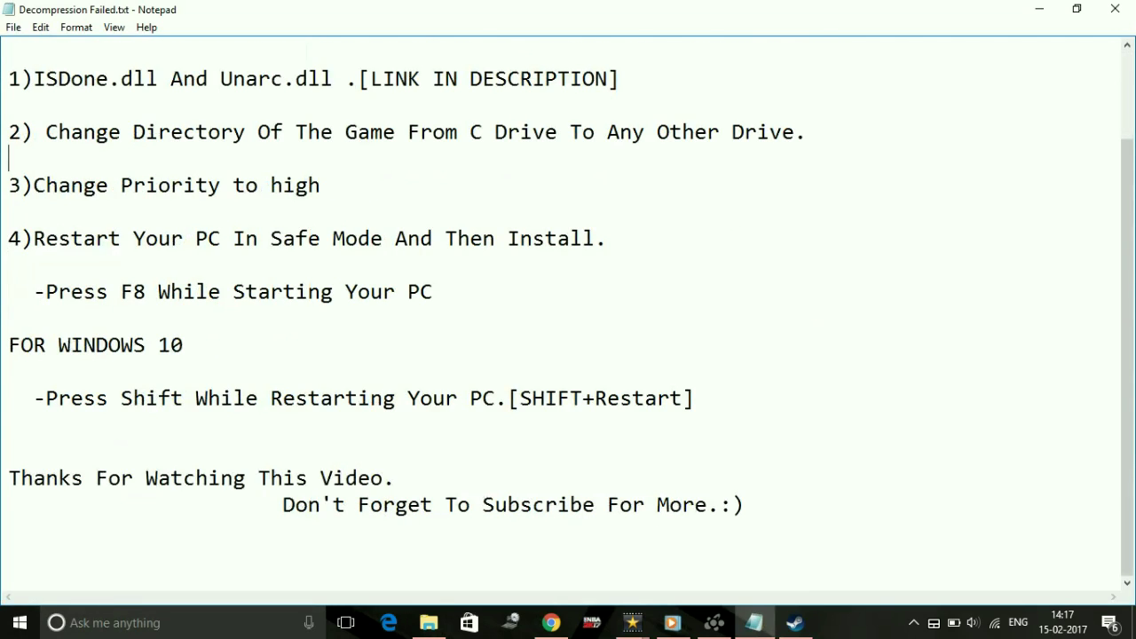
pyautogui.scroll(2, 560, 315)
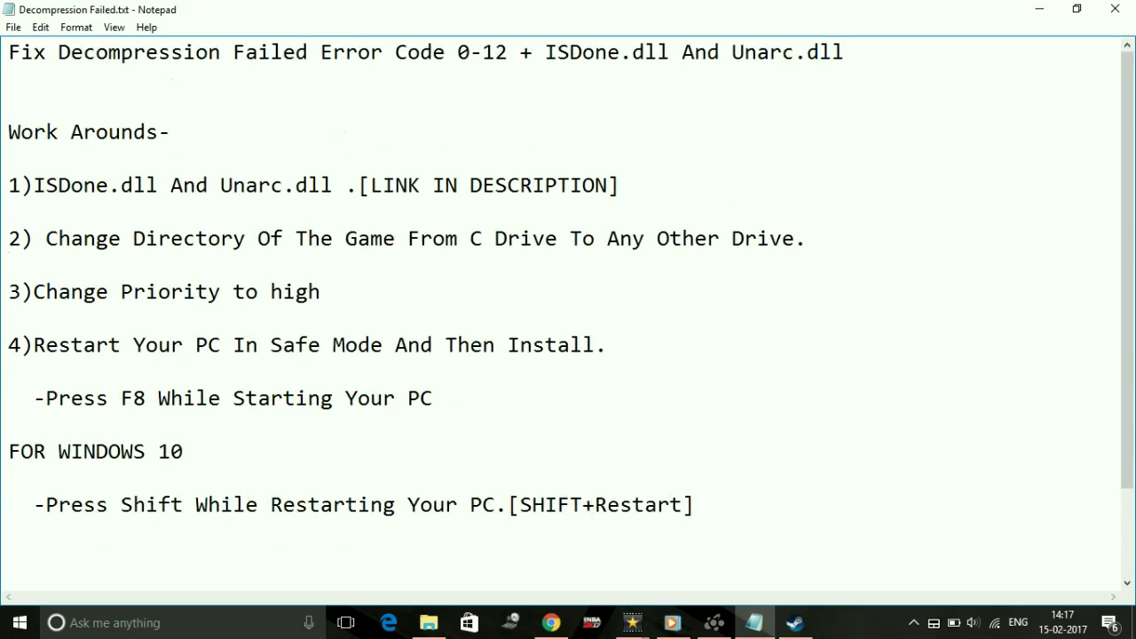